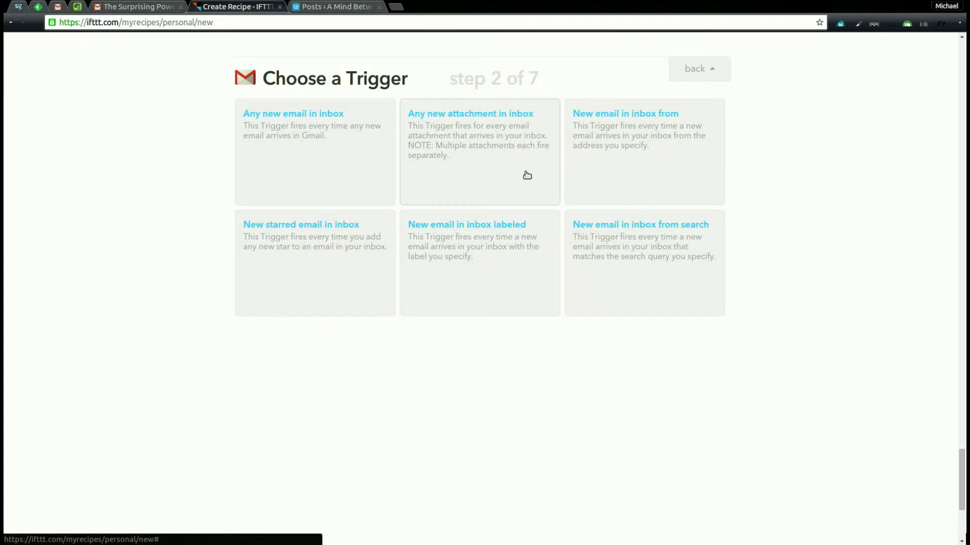
Pick Gmail's 'New email in inbox labeled' card as the recipe trigger.
click(524, 262)
Set the trigger label to 'WP auto-post' and create the trigger.
click(398, 173)
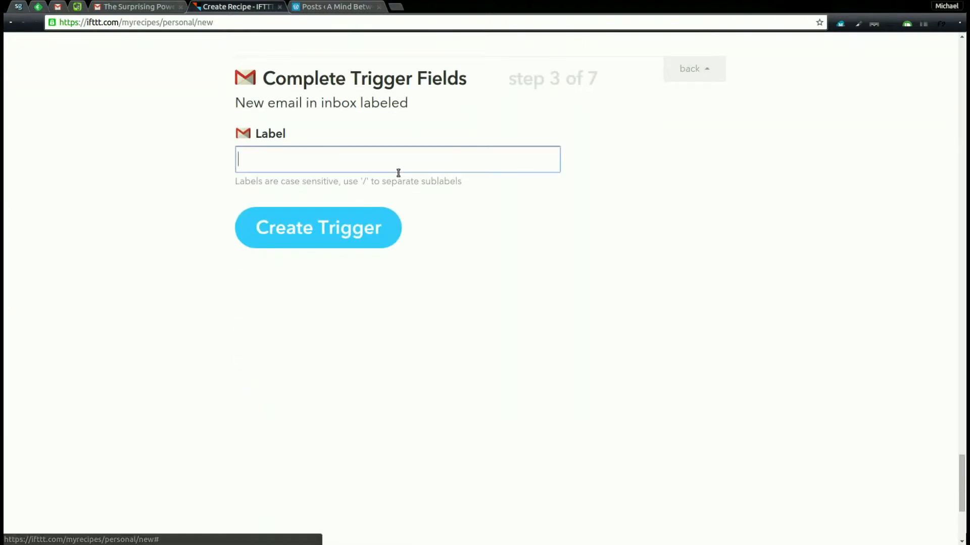
text(WP)
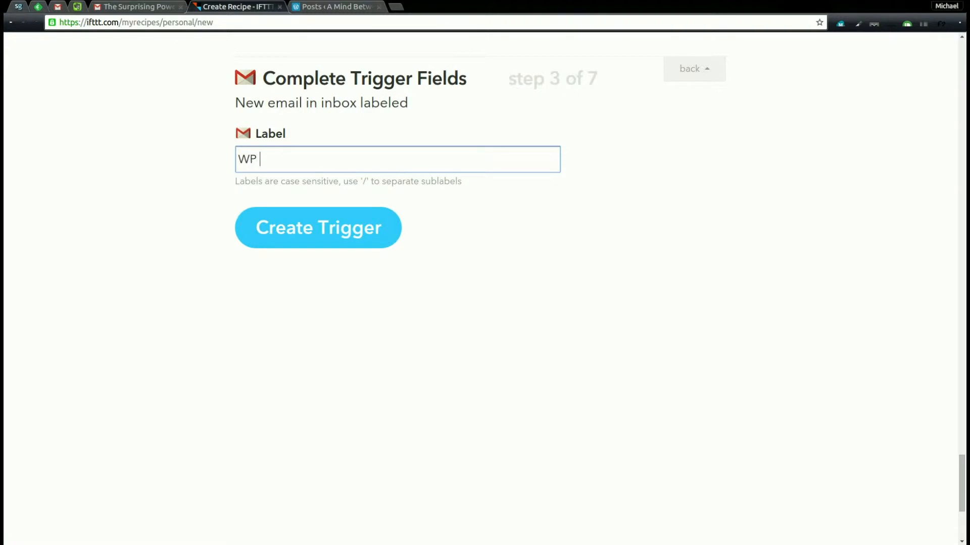
text( autop)
key(BackSpace)
text(=)
key(BackSpace)
text(-post)
click(313, 244)
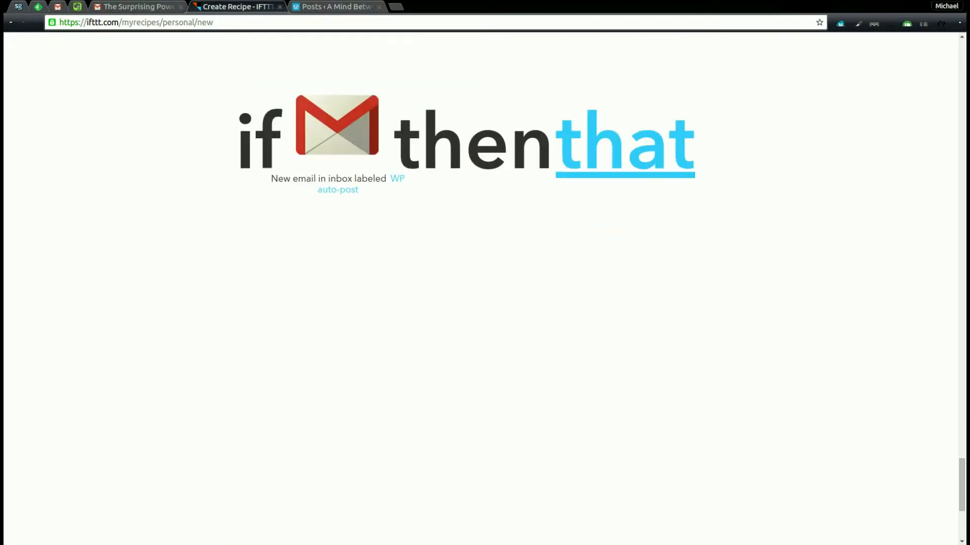
Search for 'word' and choose WordPress as the action channel.
click(663, 134)
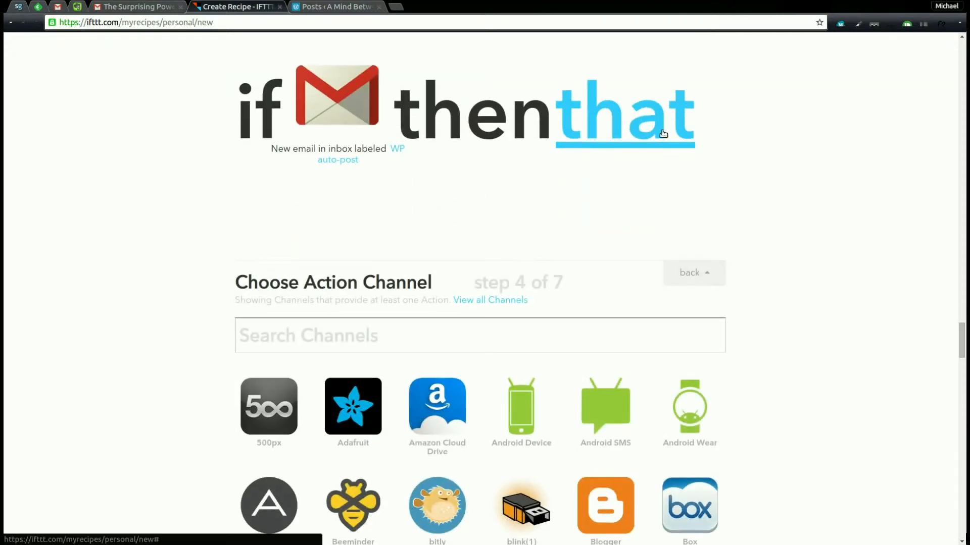
text(w)
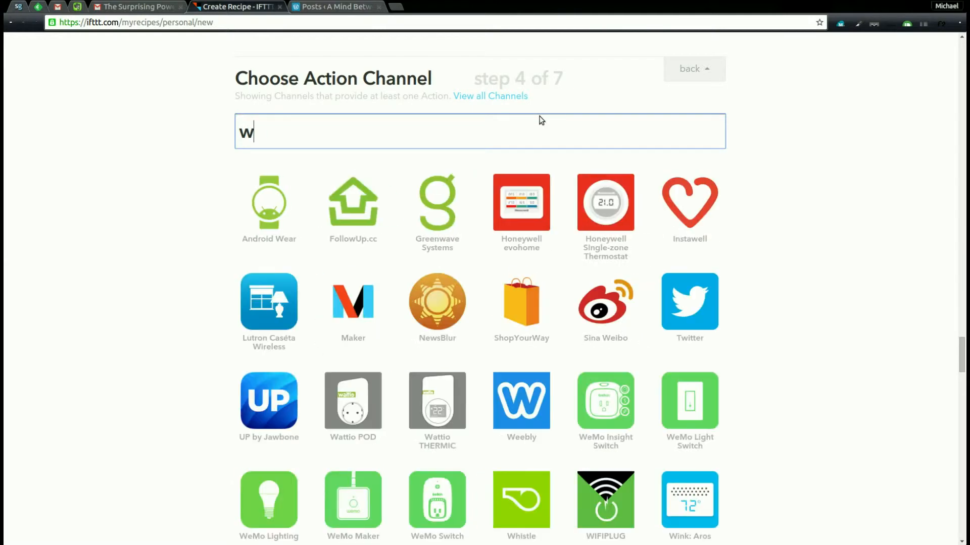
text(ord)
click(293, 214)
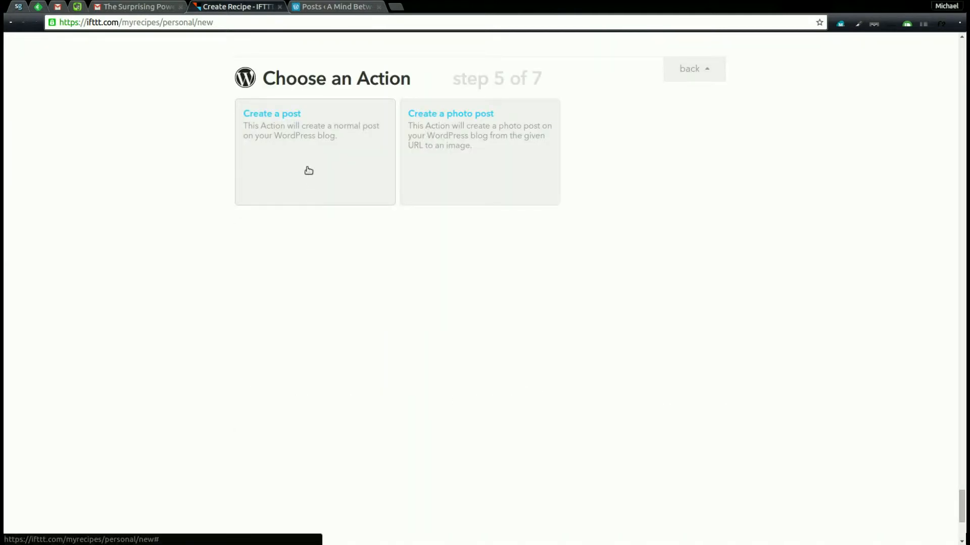
Choose 'Create a post', trim the body to the email text, and set category 'coool stufffs'.
click(308, 172)
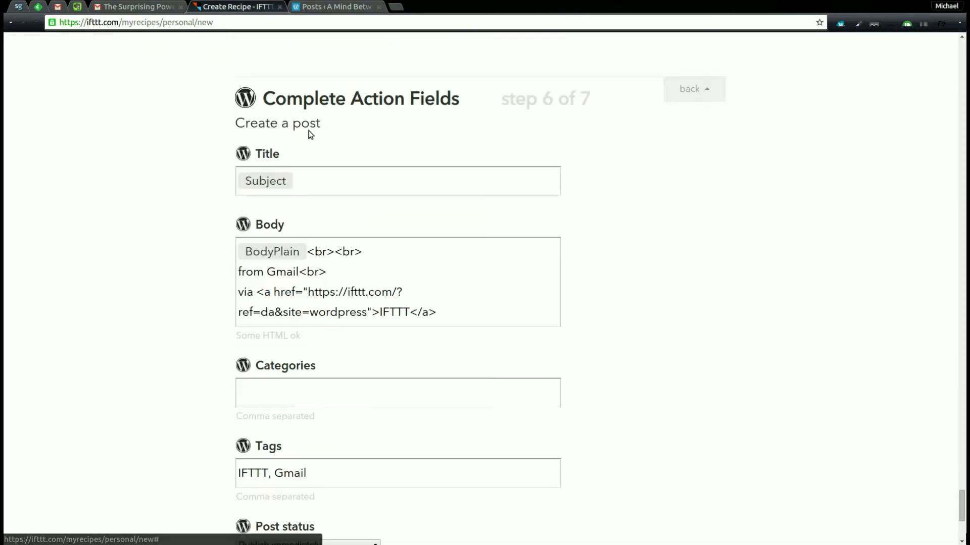
scroll(449, 255, down, 2)
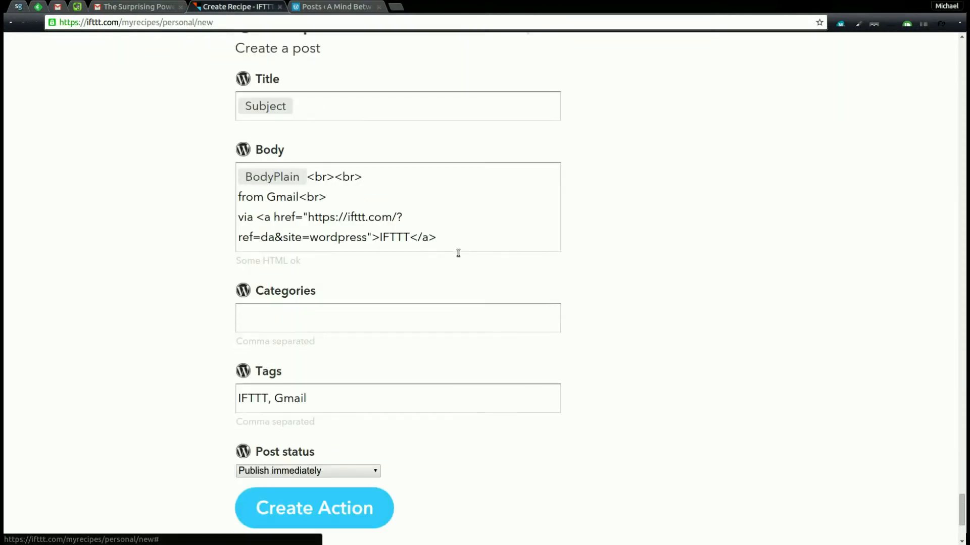
drag(475, 249, 338, 188)
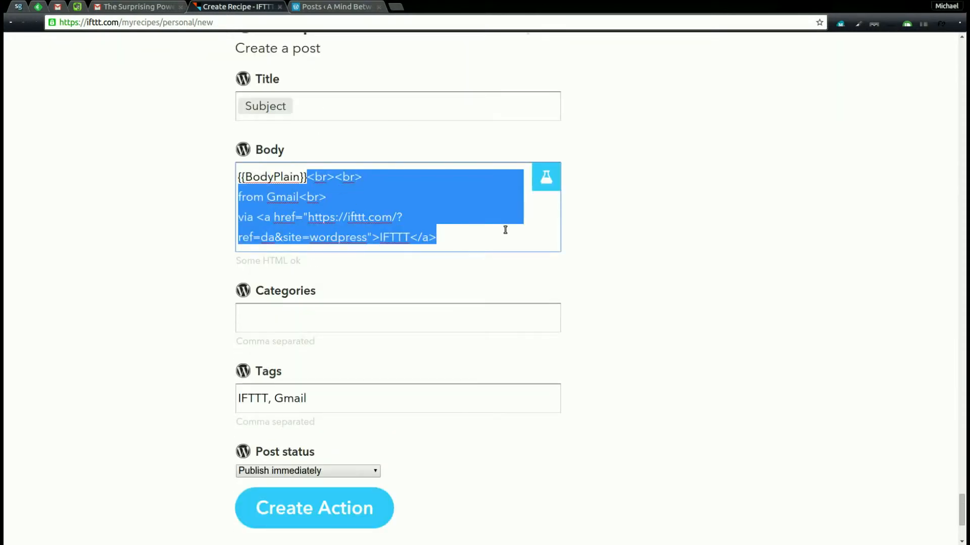
key(Return)
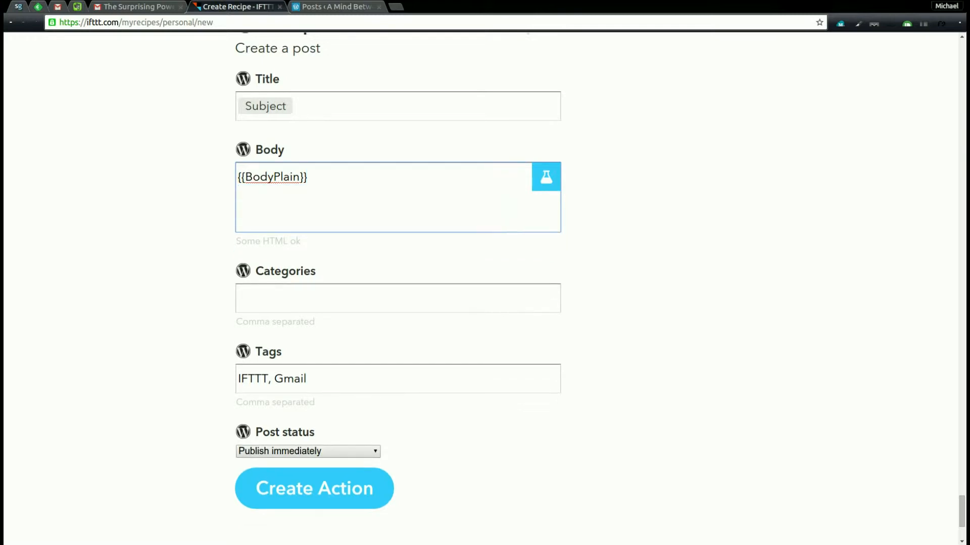
click(384, 308)
text(coo)
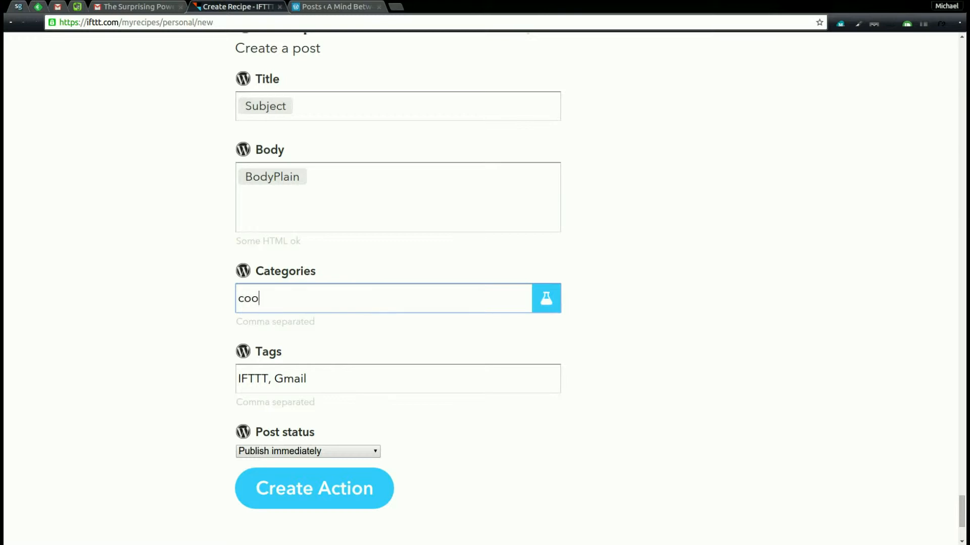
text(ol stufffs,)
Clear the default tags, set post status to private, and create the action.
scroll(446, 359, down, 3)
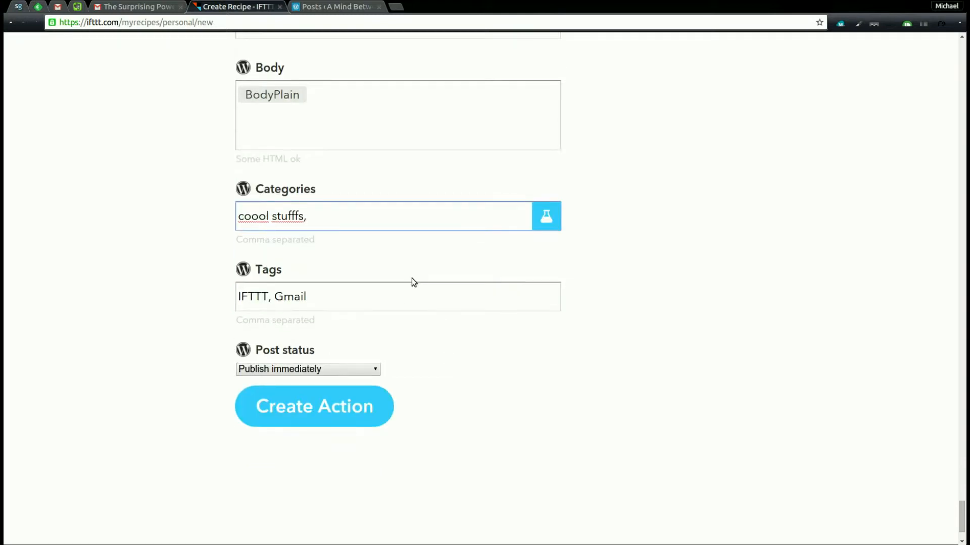
click(389, 305)
key(ctrl+a)
key(BackSpace)
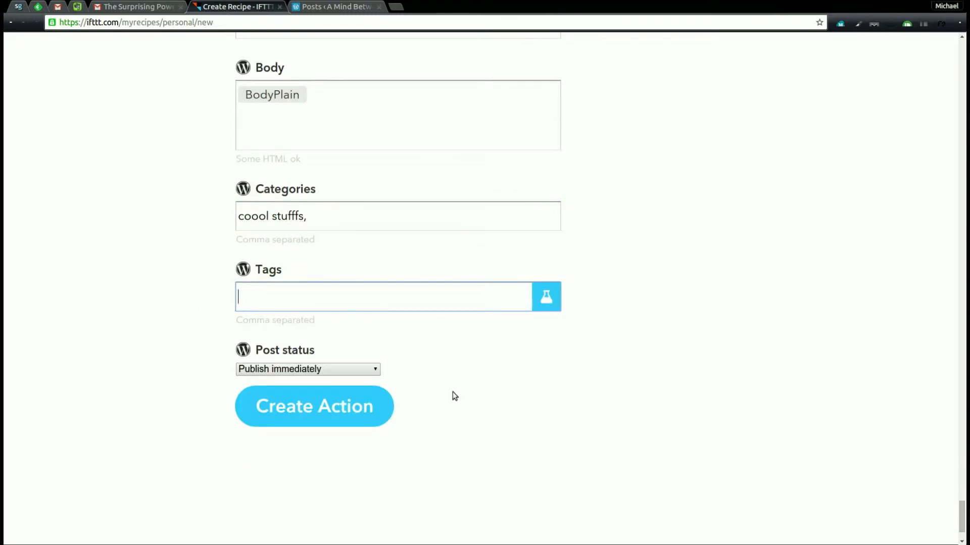
click(556, 305)
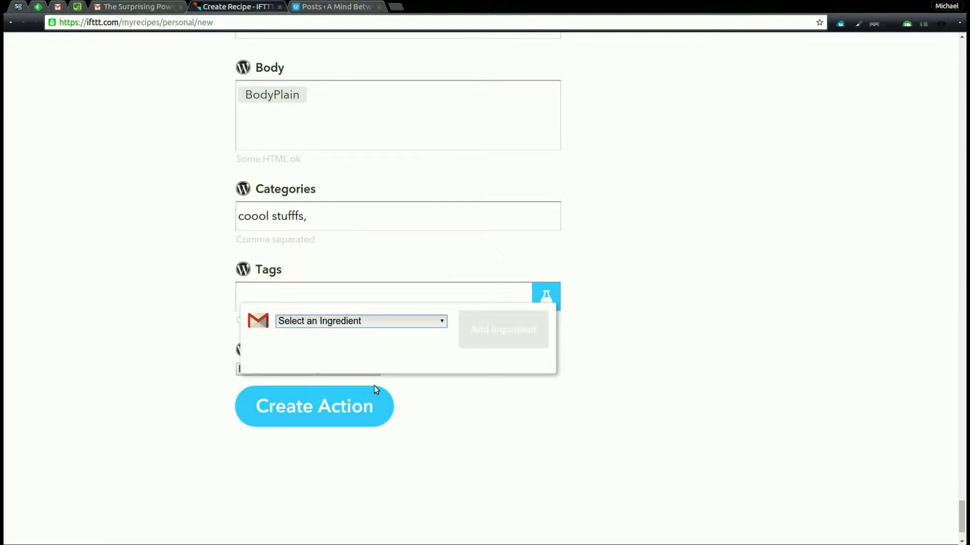
click(640, 444)
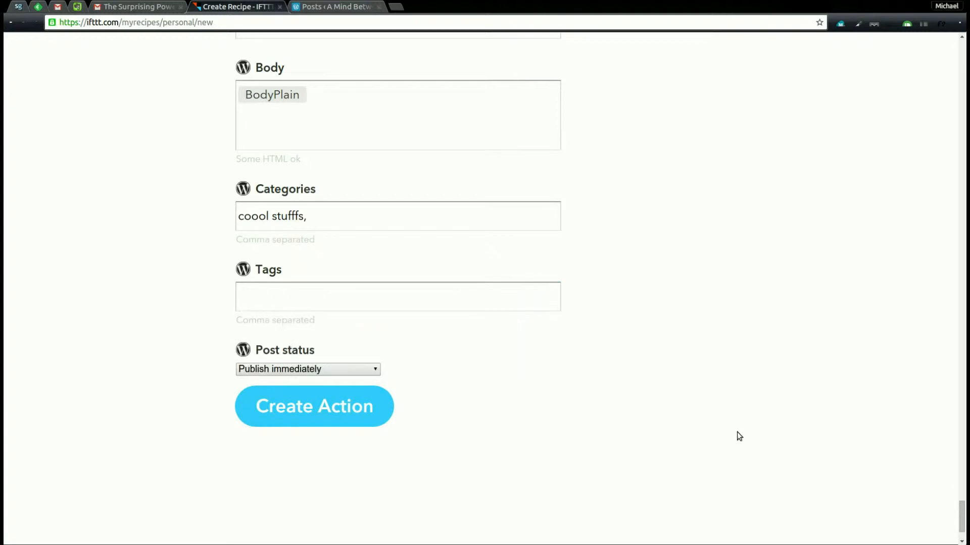
click(355, 381)
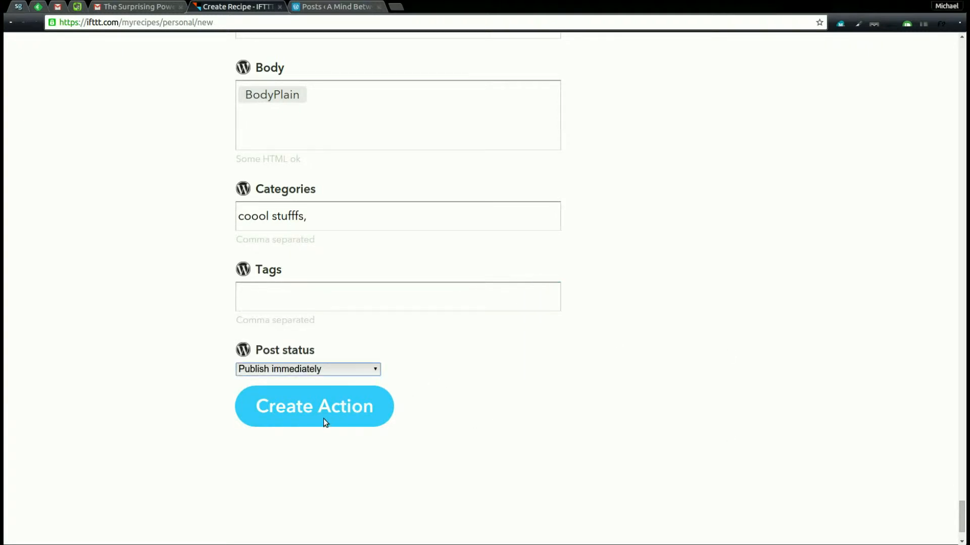
key(Down)
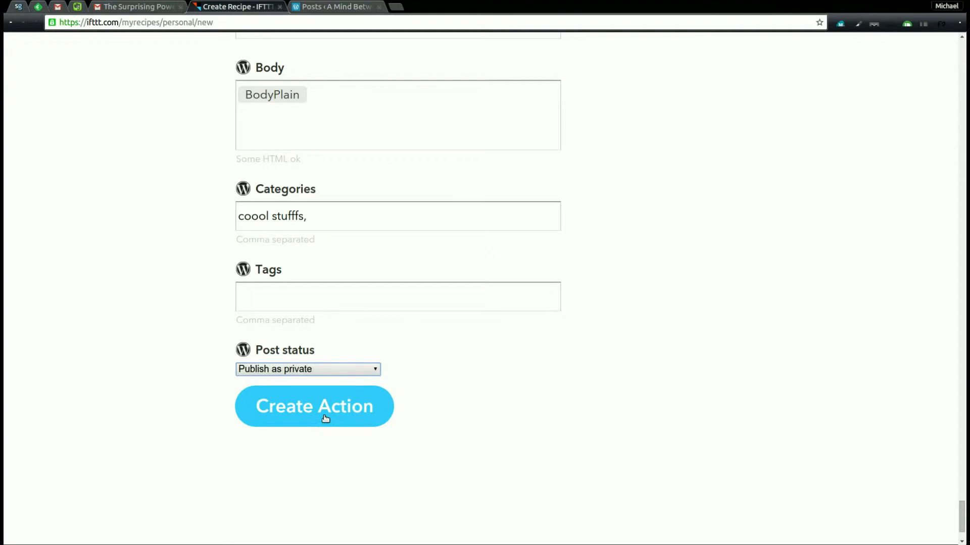
click(362, 420)
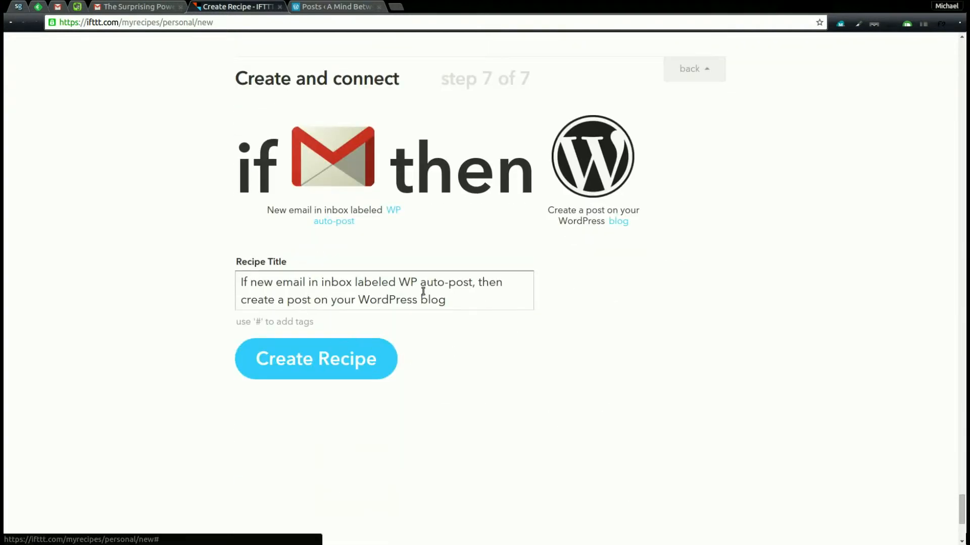
Create the Gmail-to-WordPress recipe and have it check for new emails immediately.
click(377, 378)
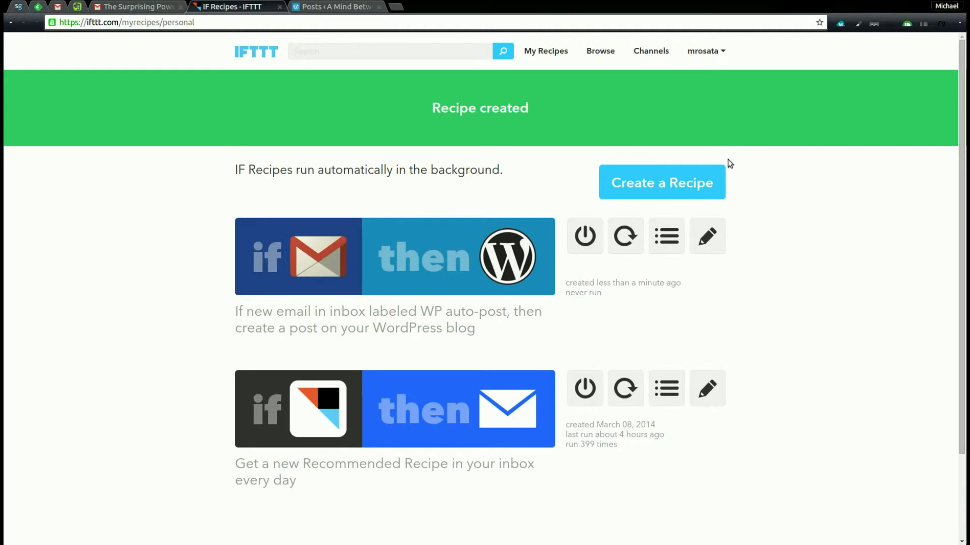
click(645, 251)
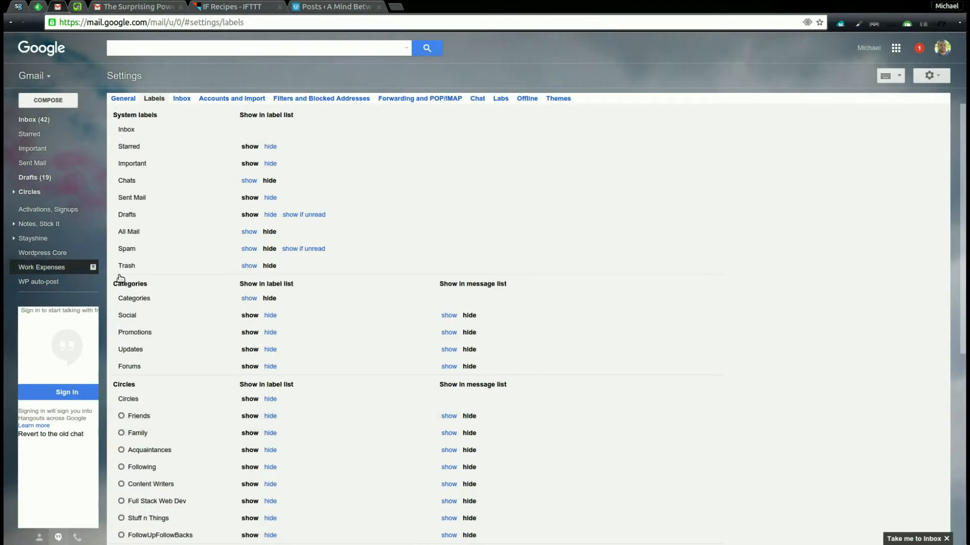
Build a filter search for mail from the sender's address with subject 'WP'.
mouse_move(96, 299)
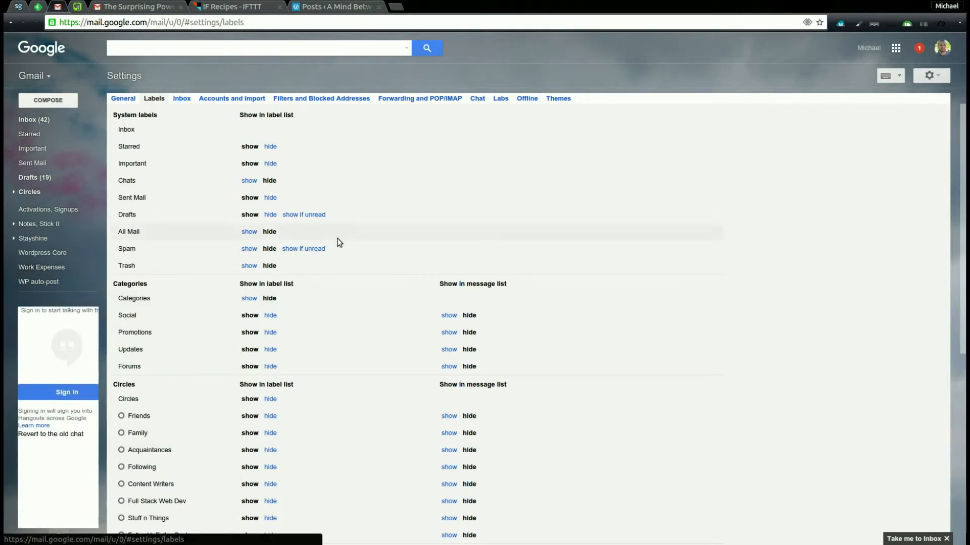
click(363, 99)
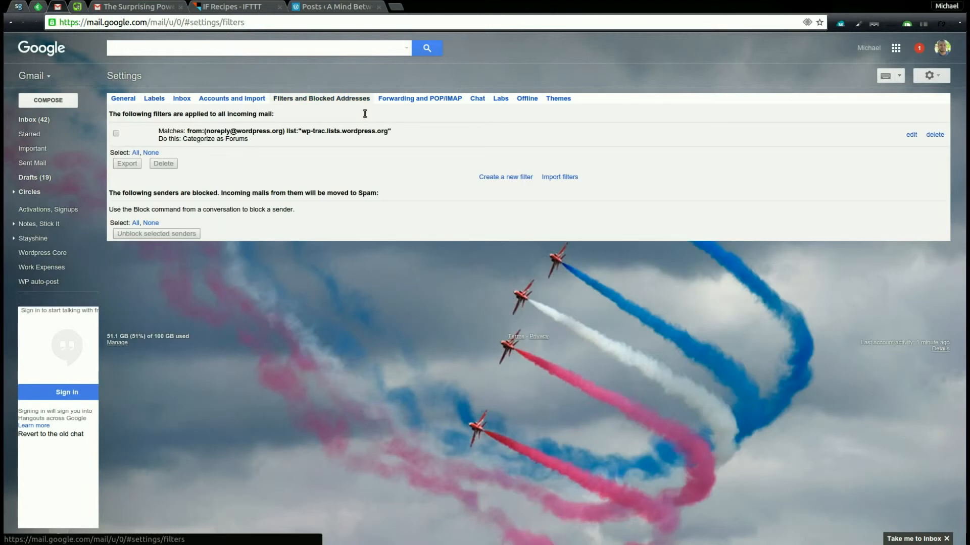
click(530, 179)
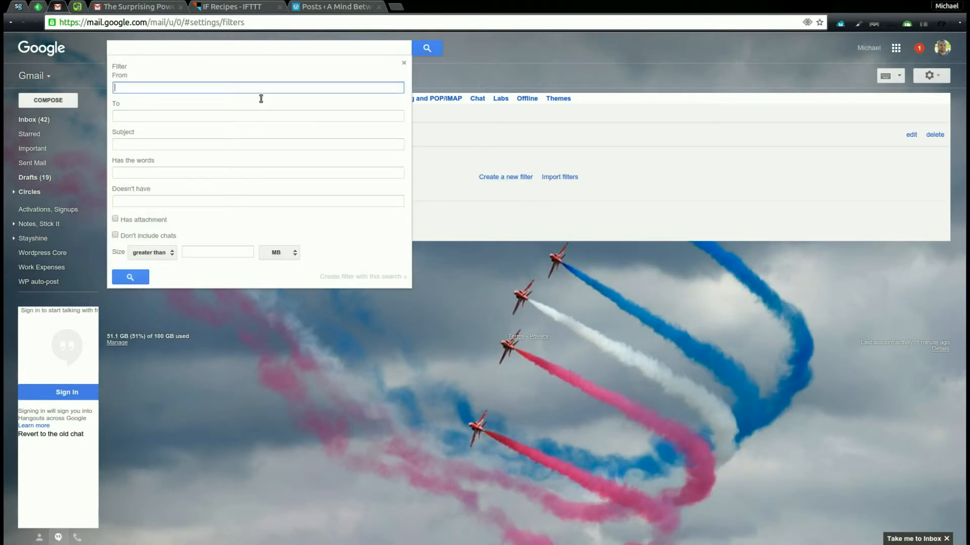
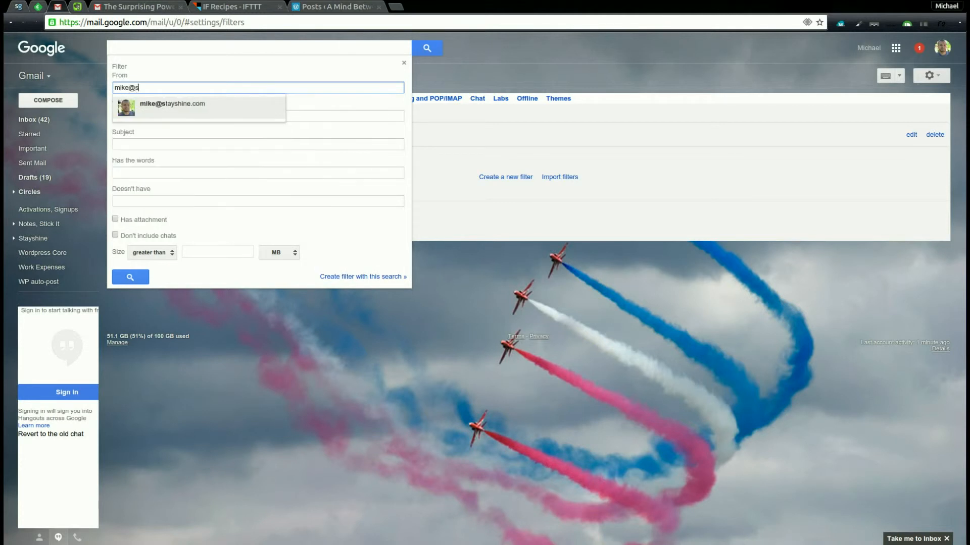
key(Return)
key(Tab)
key(Tab)
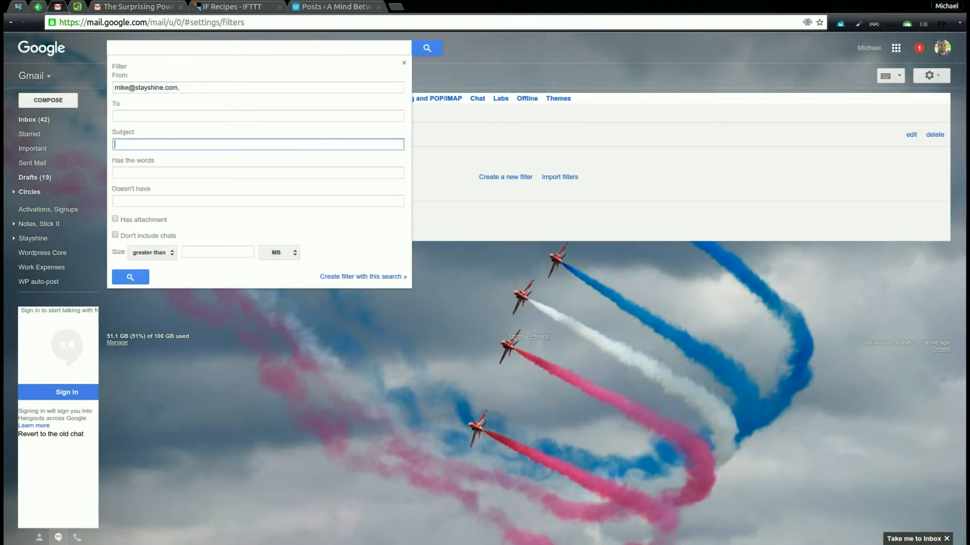
text(WP)
key(Tab)
key(Tab)
key(Tab)
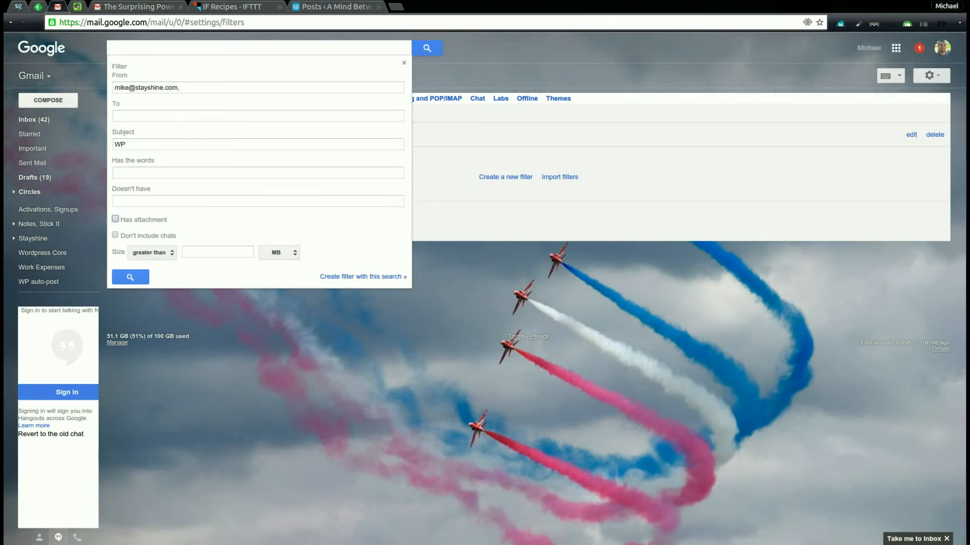
key(Tab)
click(400, 287)
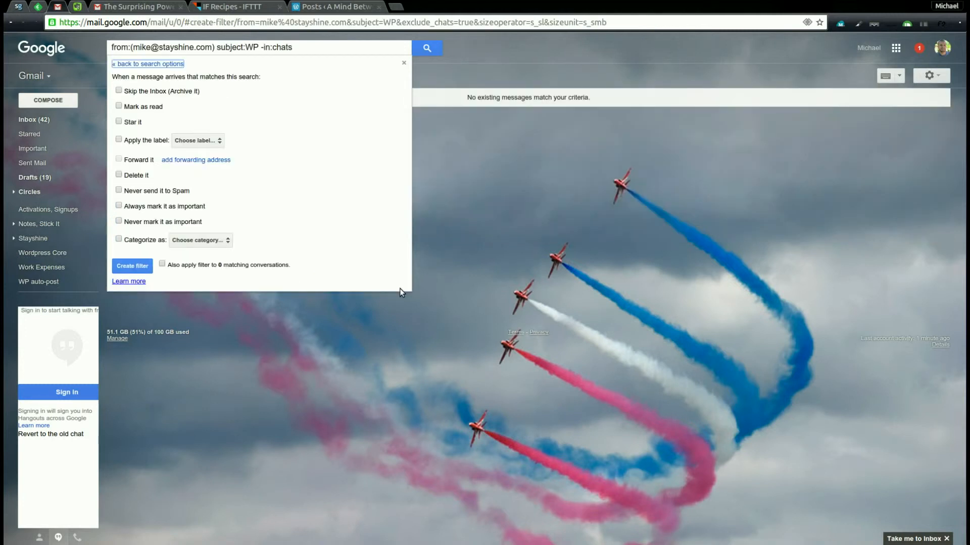
Make matching mail skip the inbox and get the 'WP auto-post' label, then create the filter.
click(149, 91)
click(119, 140)
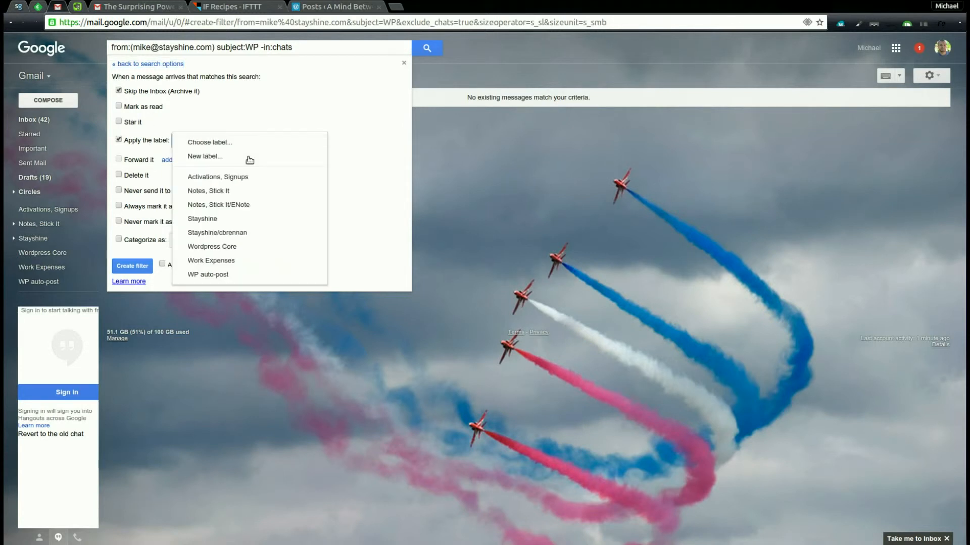
click(241, 288)
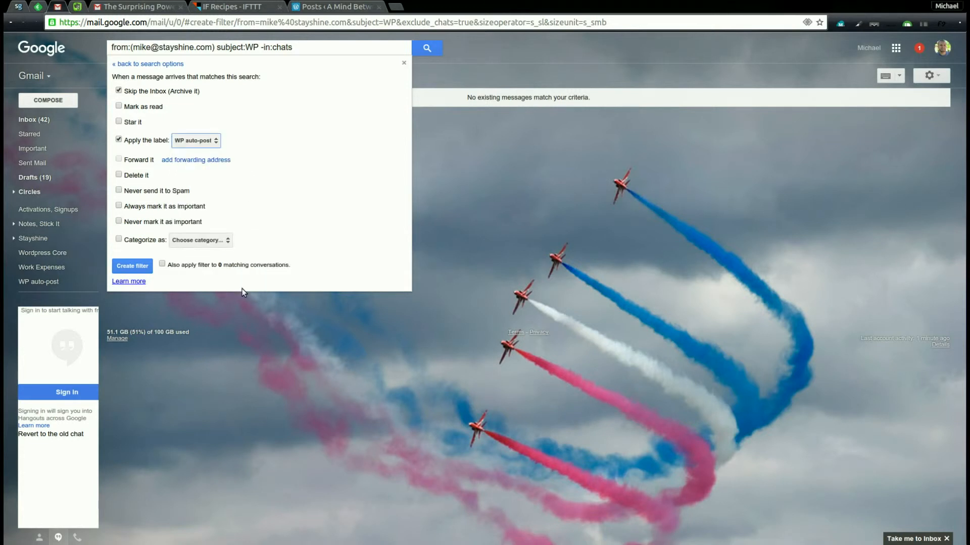
click(160, 279)
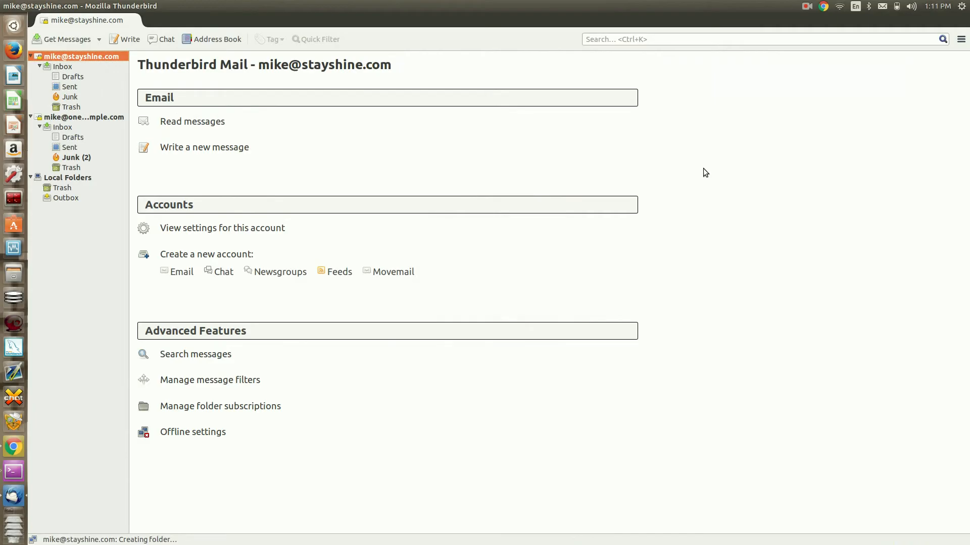
Start a new message to the Gmail account's address with subject 'WP First GMail Post!'.
click(207, 147)
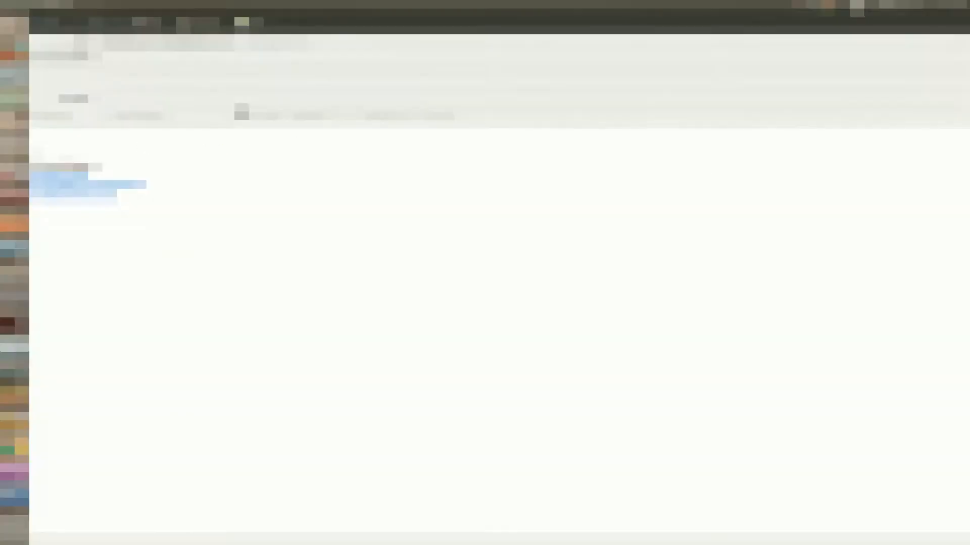
click(163, 56)
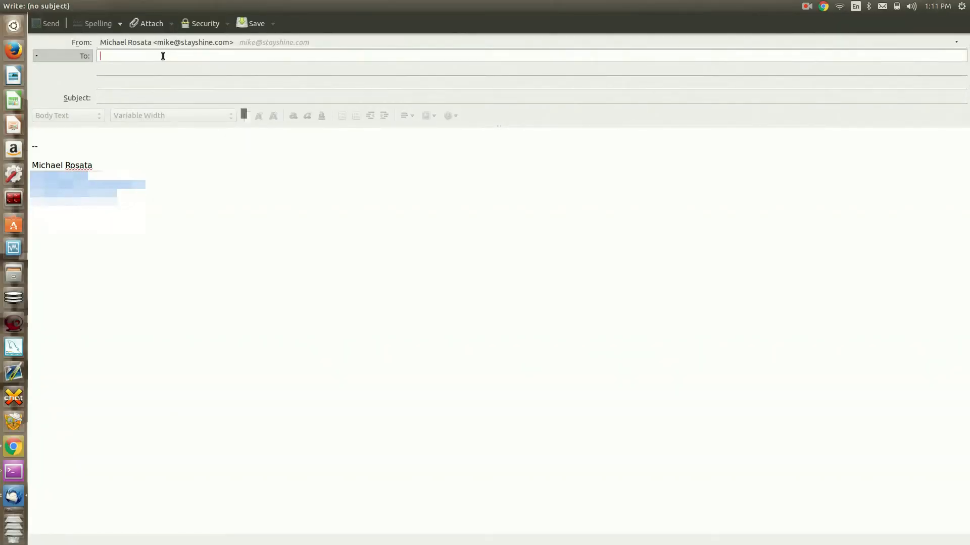
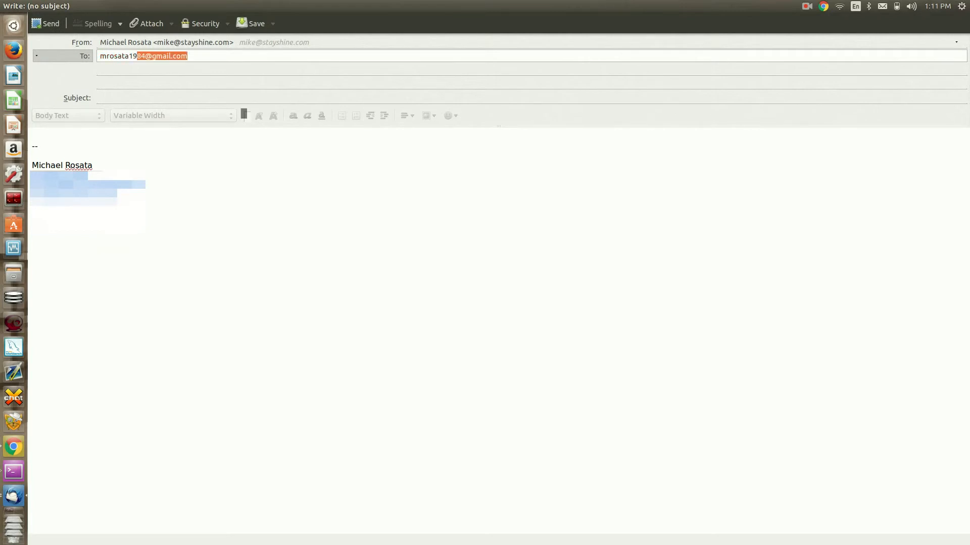
key(Tab)
text(WP)
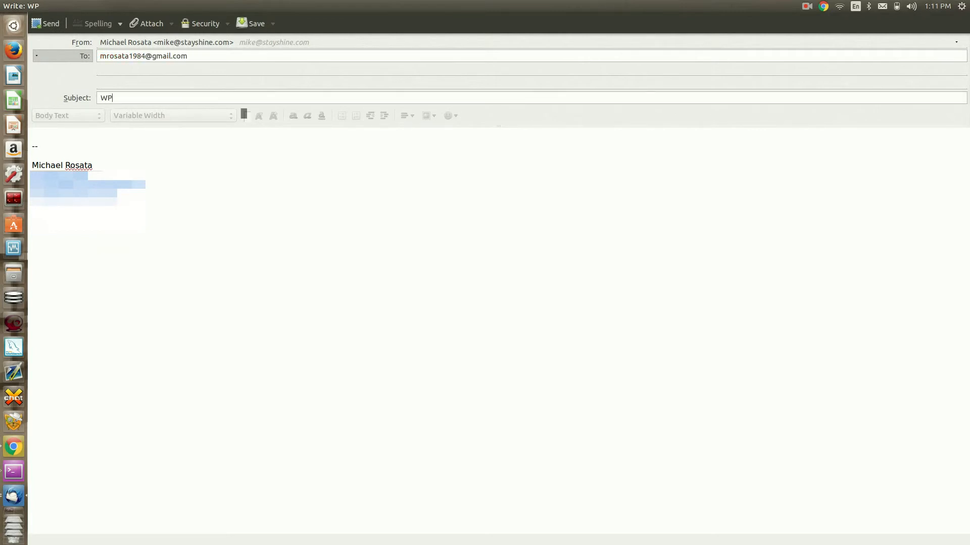
text( First GMail Po)
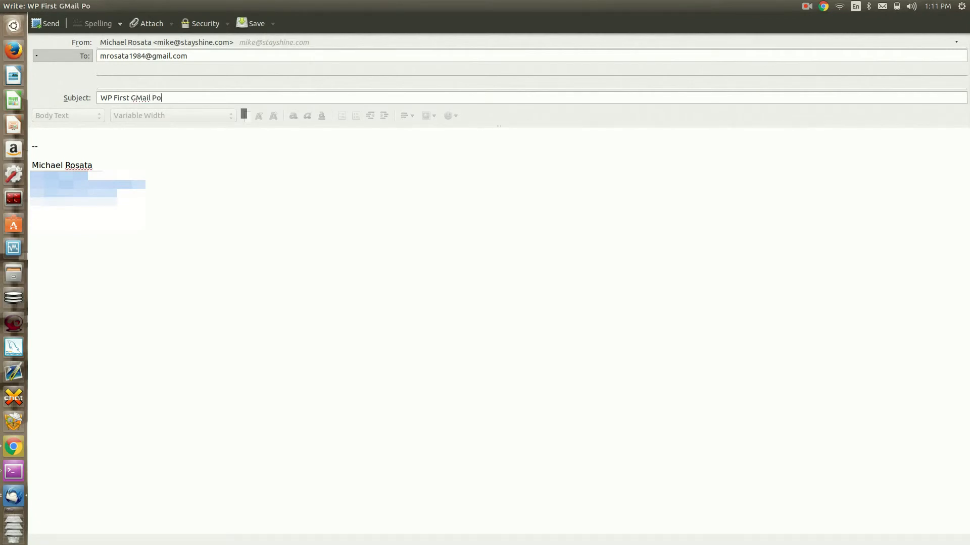
text(st!)
key(Tab)
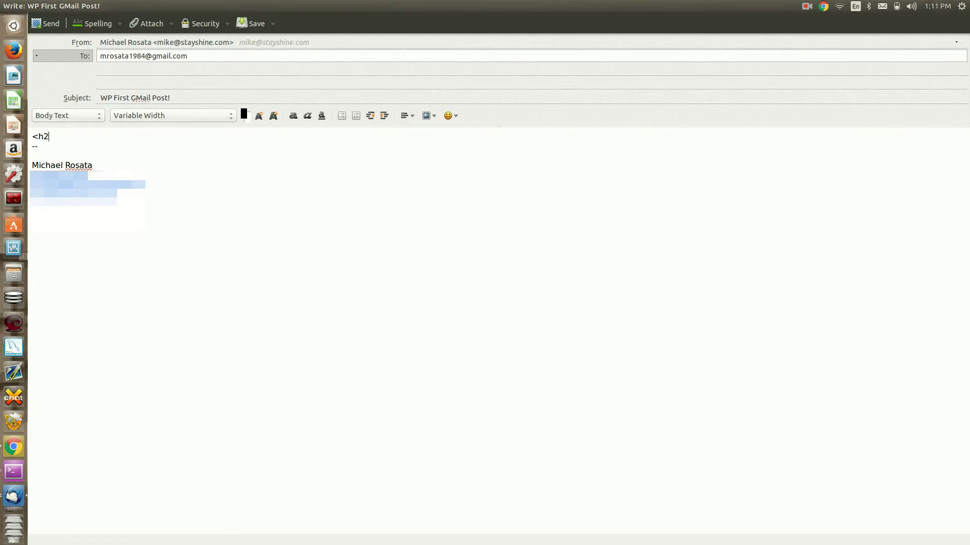
Write an h2 'Yeah!' heading and a one-line body, remove the signature, and send.
text(<h2></h2)
text(Yeah!)
key(Right)
key(Right)
key(Right)
key(Right)
key(Return)
key(Return)
key(Return)
key(shift+Down)
key(shift+Down)
key(shift+Down)
key(shift+Down)
key(shift+Down)
key(shift+Down)
key(shift+Down)
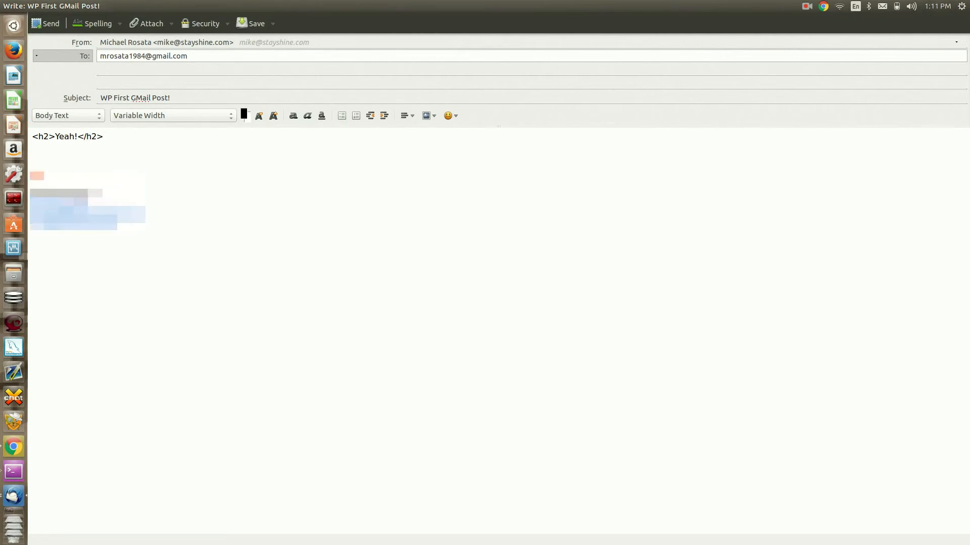
key(BackSpace)
text(Thi)
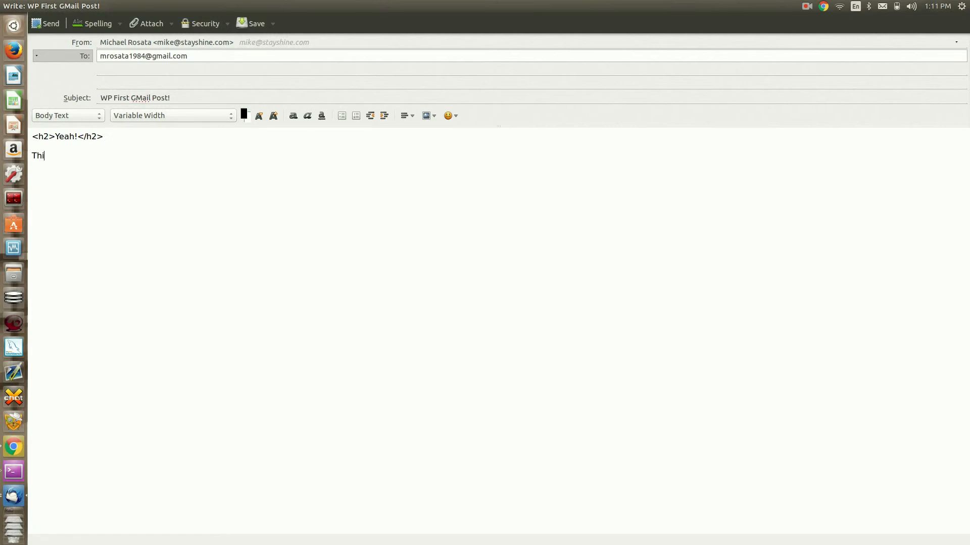
text(s is a post form grai)
key(BackSpace)
text(,)
key(BackSpace)
text(m)
key(Delete)
text(o)
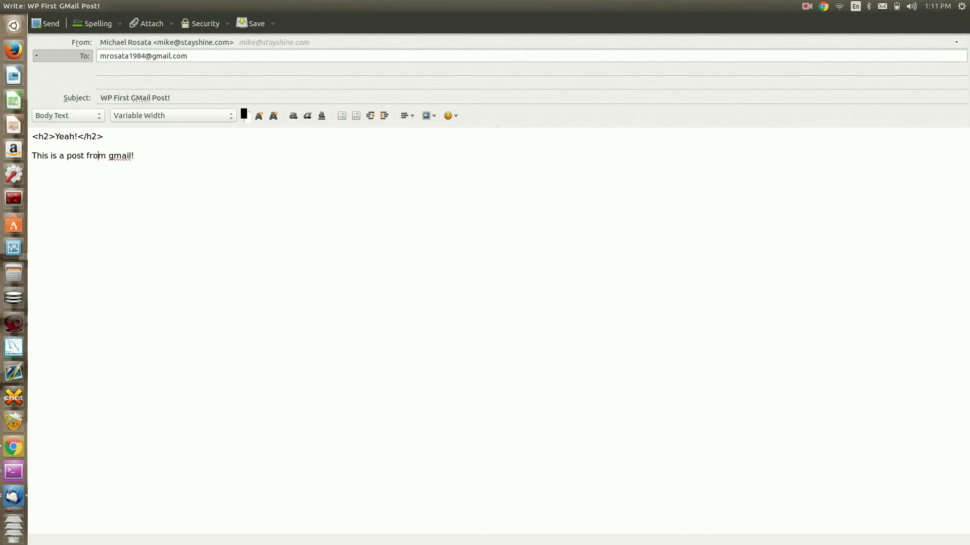
click(38, 26)
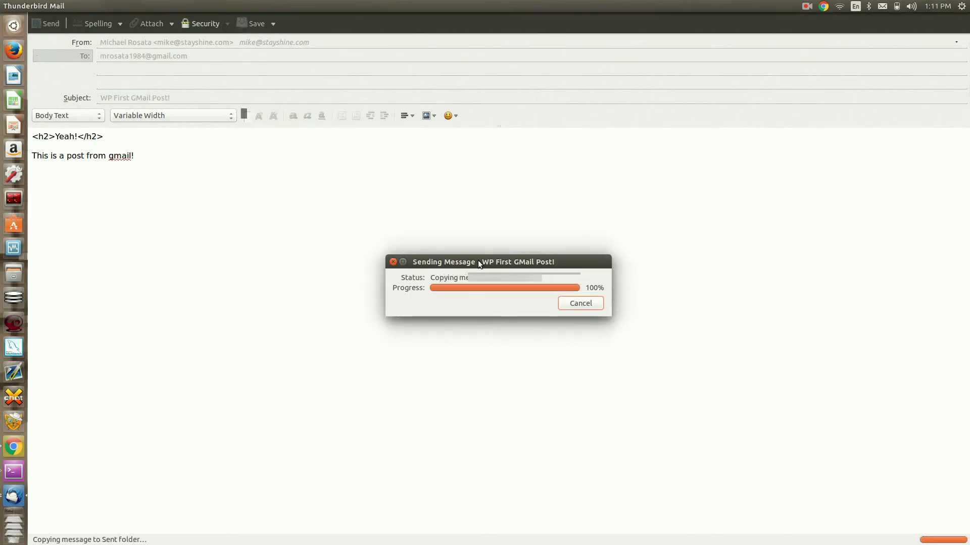
Back in Gmail, open the 'WP auto-post' label and reload to look for the test message.
key(alt+Tab)
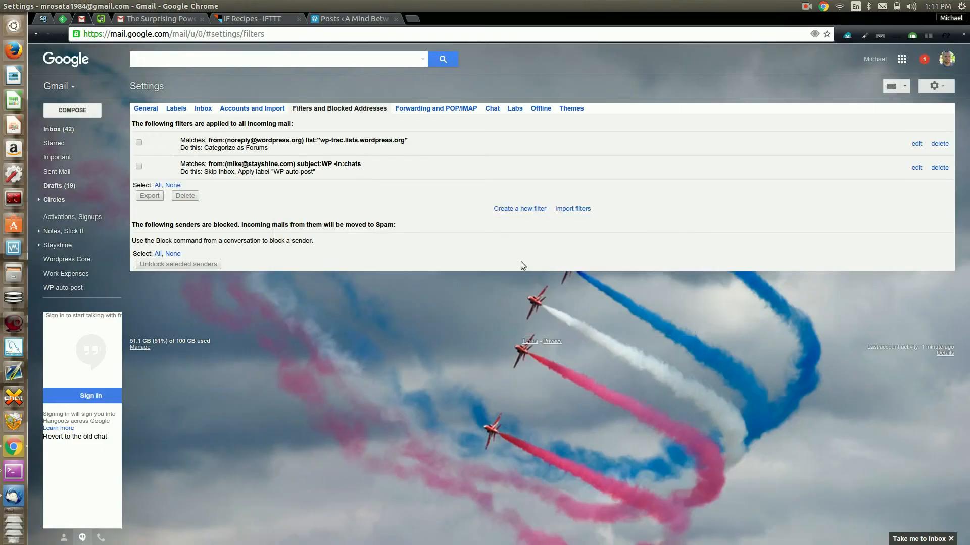
mouse_move(101, 234)
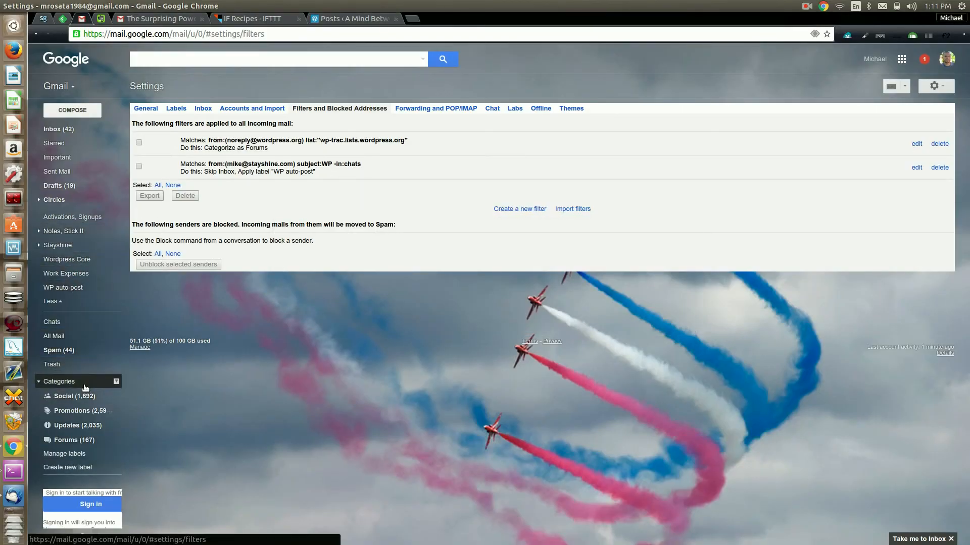
click(70, 288)
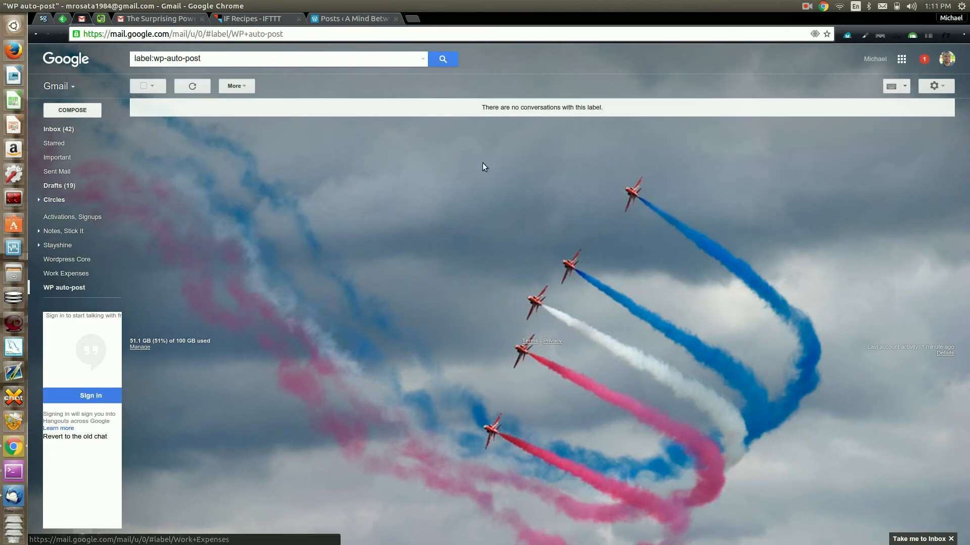
click(60, 34)
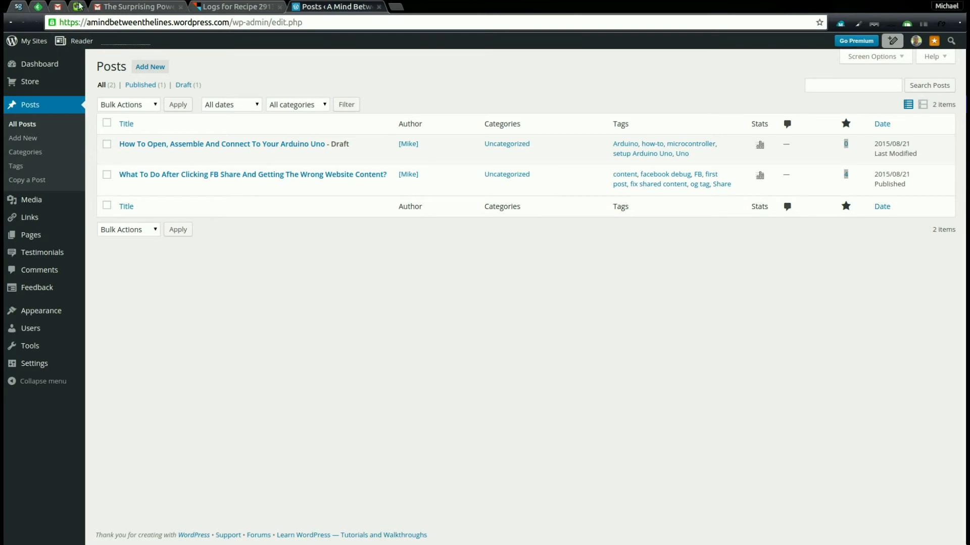
Reload the Posts list and open 'WP First GMail Post!' for viewing and editing, showing the live private post.
click(36, 23)
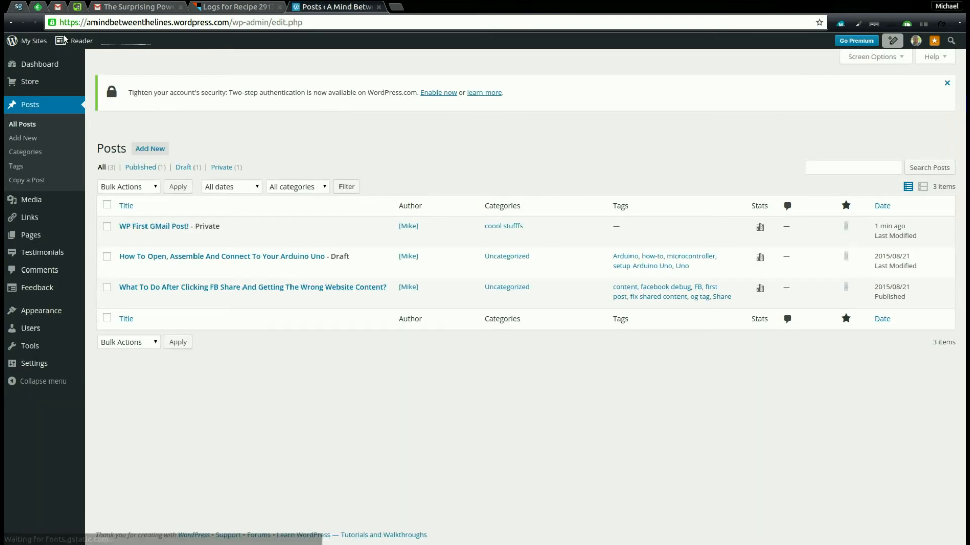
mouse_move(186, 241)
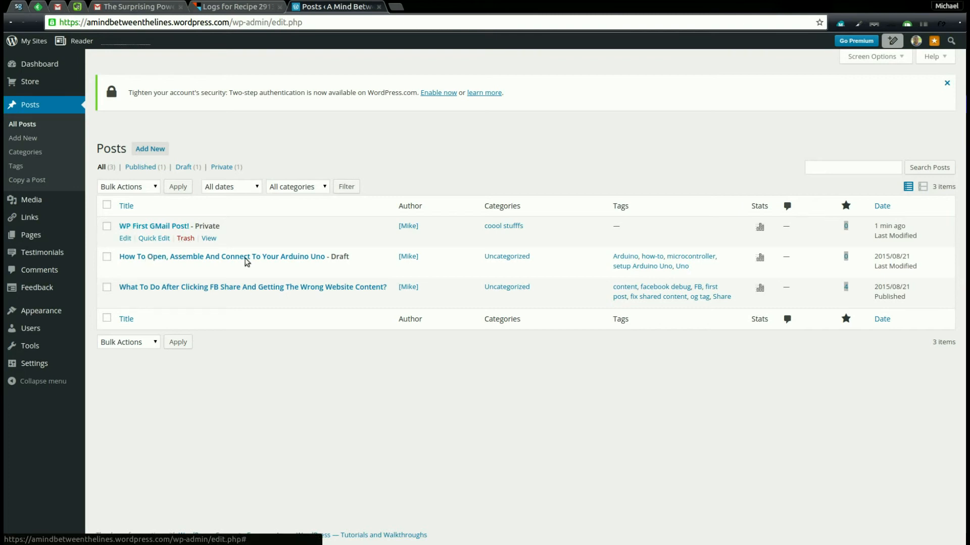
middle_click(209, 238)
click(125, 238)
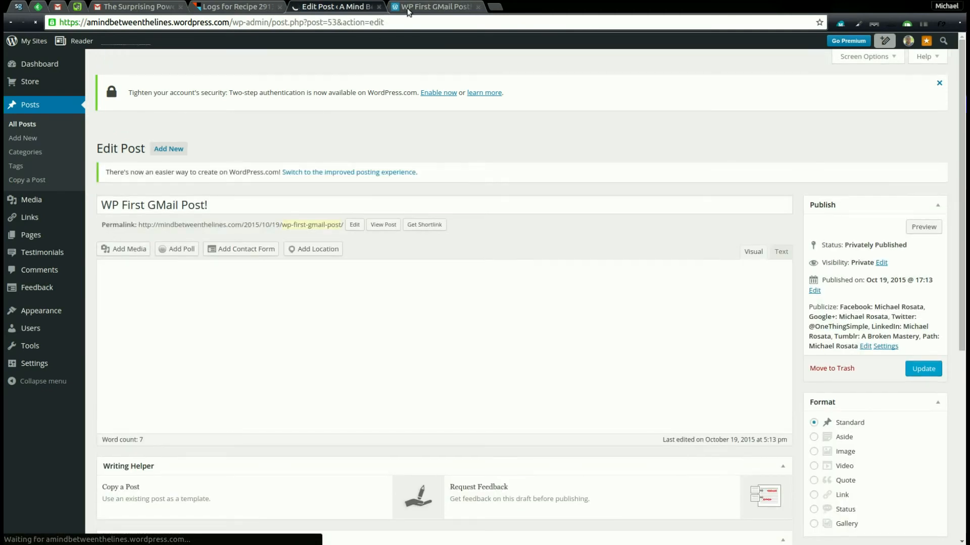
click(408, 10)
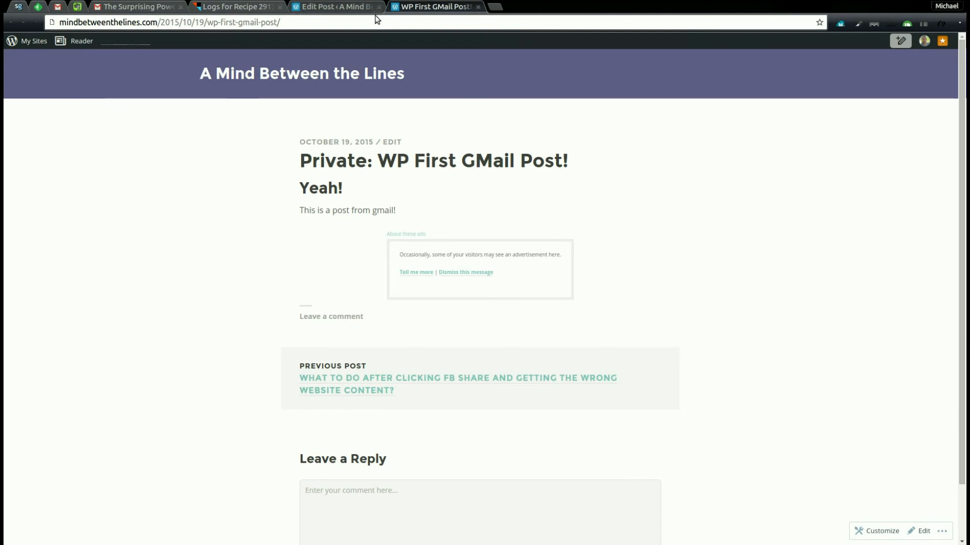
Confirm the 'Yeah!' heading in the editor's Visual view, then return to the IFTTT recipe log.
drag(361, 201, 312, 199)
click(313, 199)
click(366, 7)
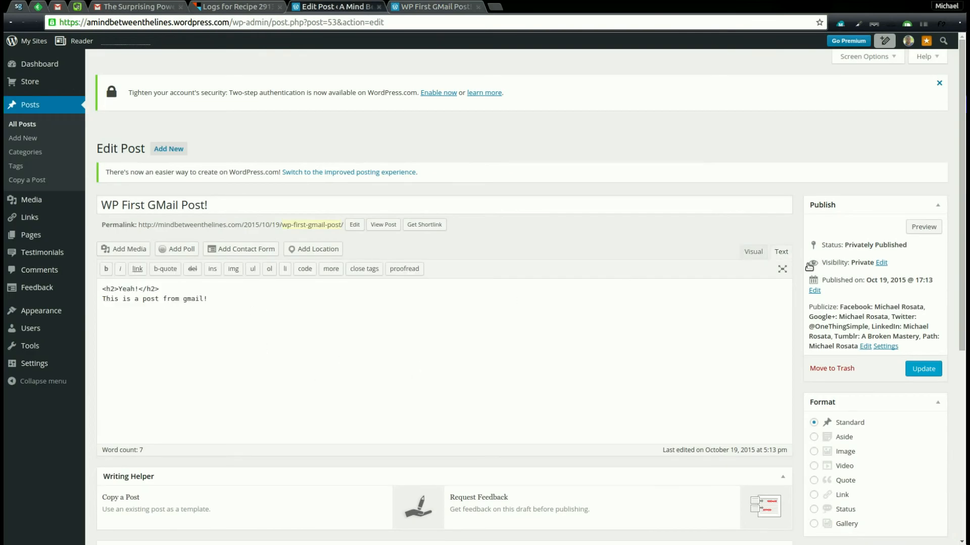
click(753, 251)
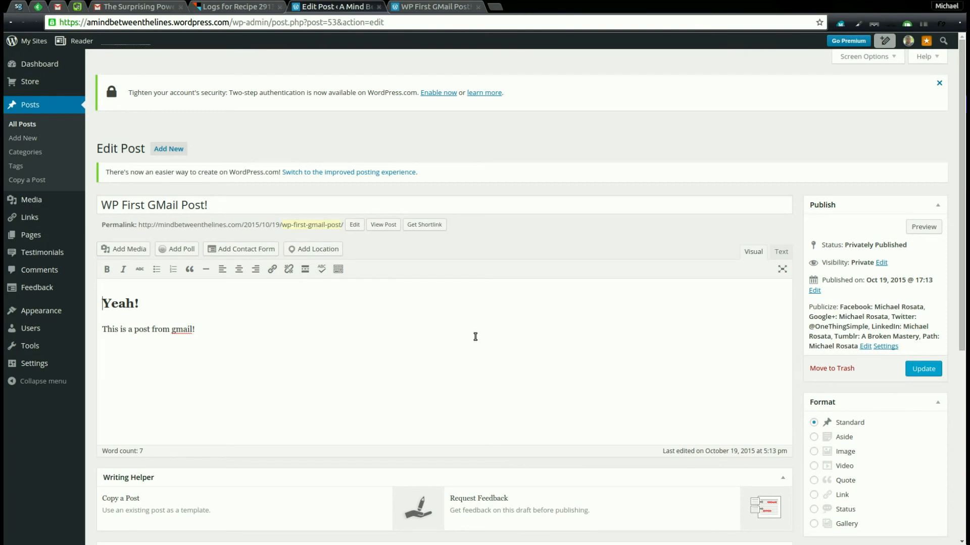
key(ctrl+shift+Tab)
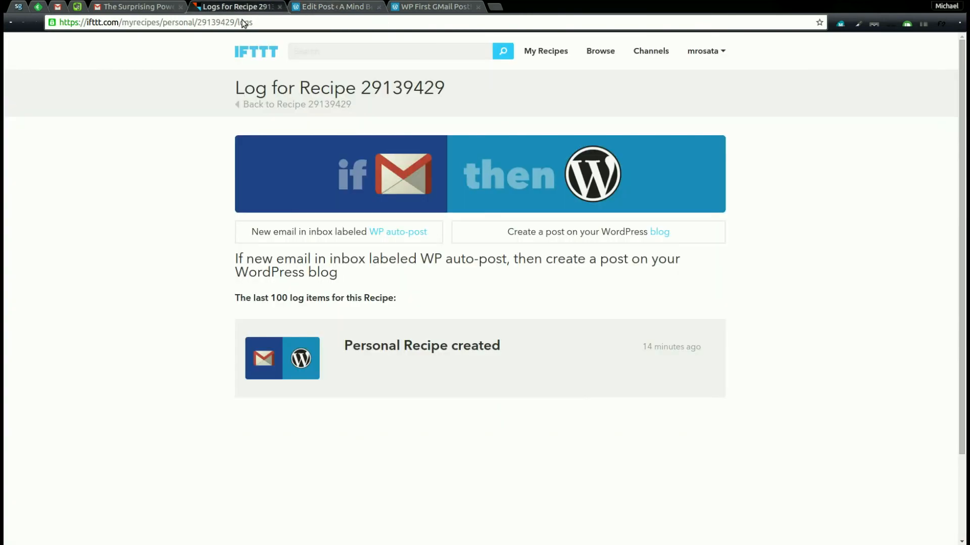